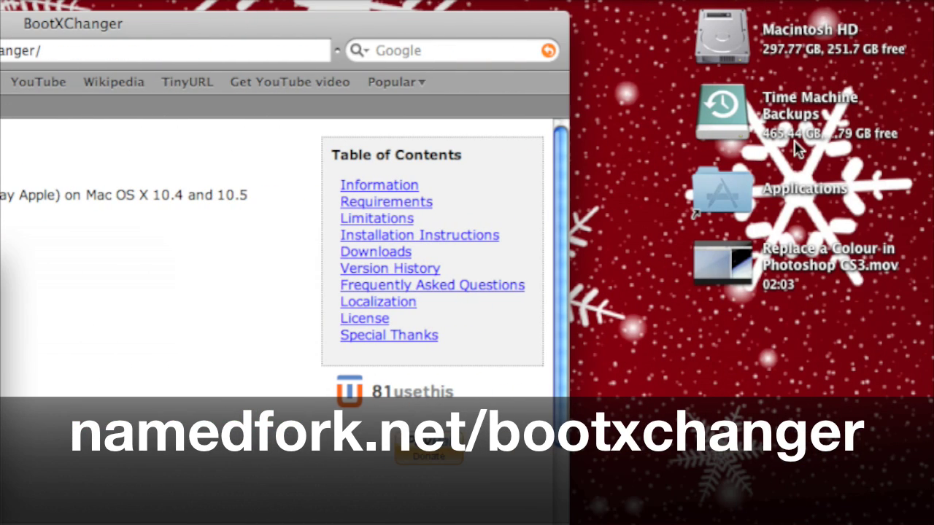
Open Applications, then the BootXChanger folder, and launch the BootXChanger app.
double_click(782, 192)
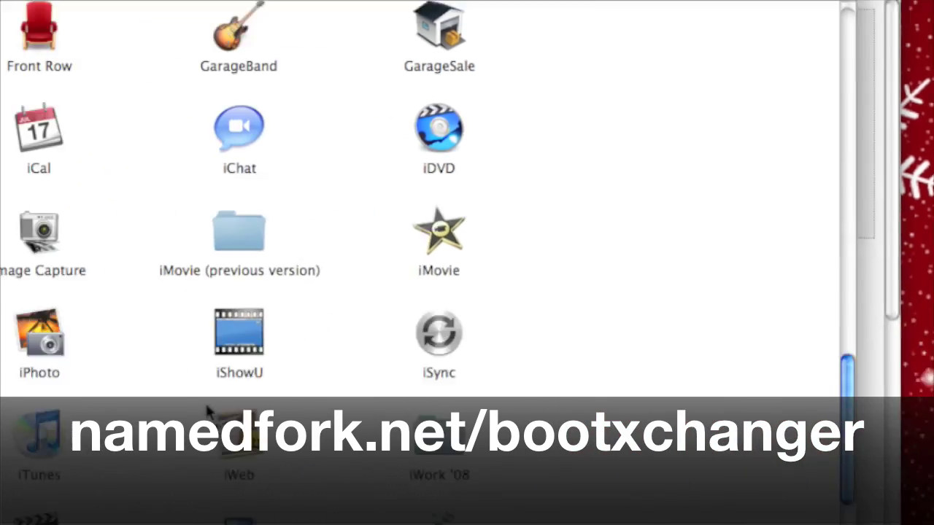
scroll(396, 323, "down", 10)
scroll(384, 344, "down", 8)
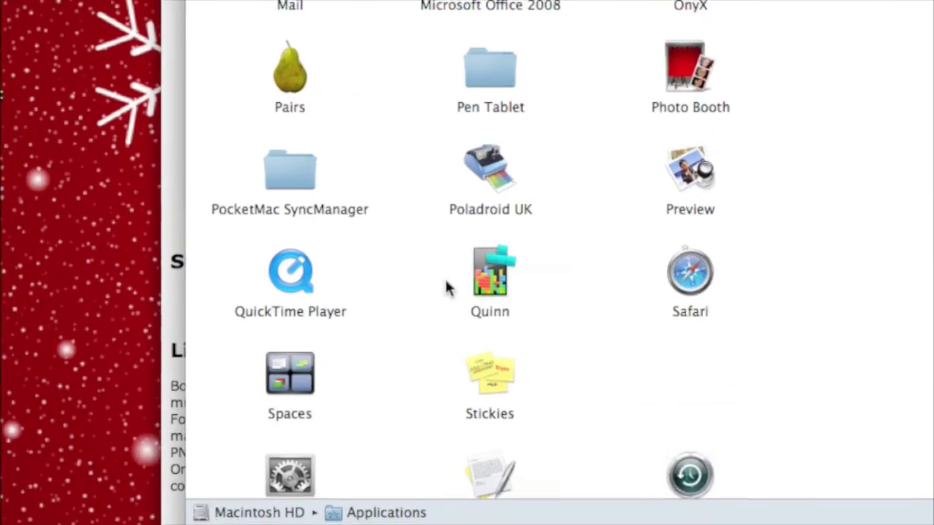
scroll(385, 344, "up", 10)
scroll(467, 270, "up", 15)
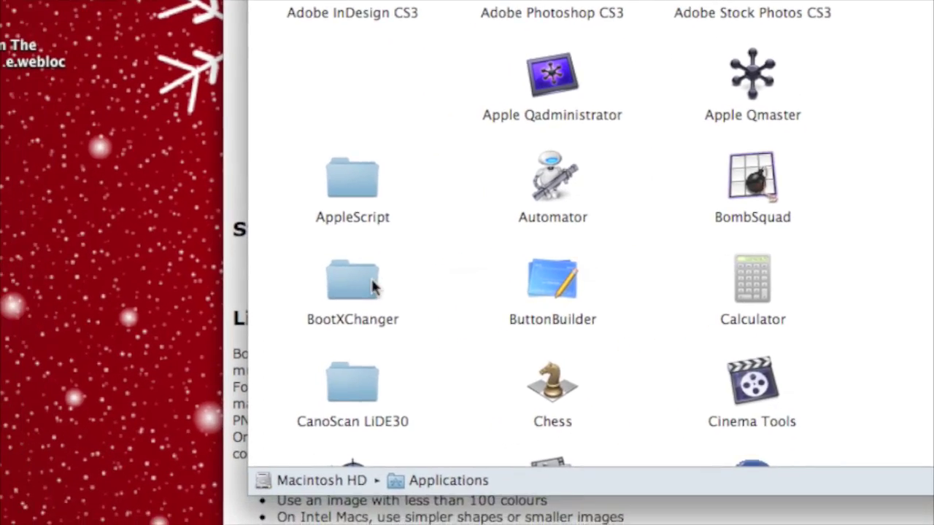
double_click(252, 330)
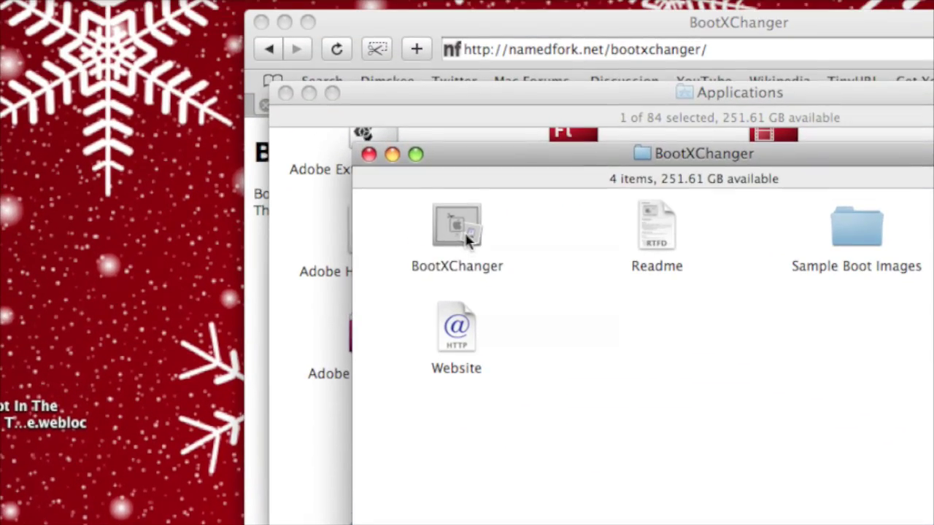
double_click(465, 228)
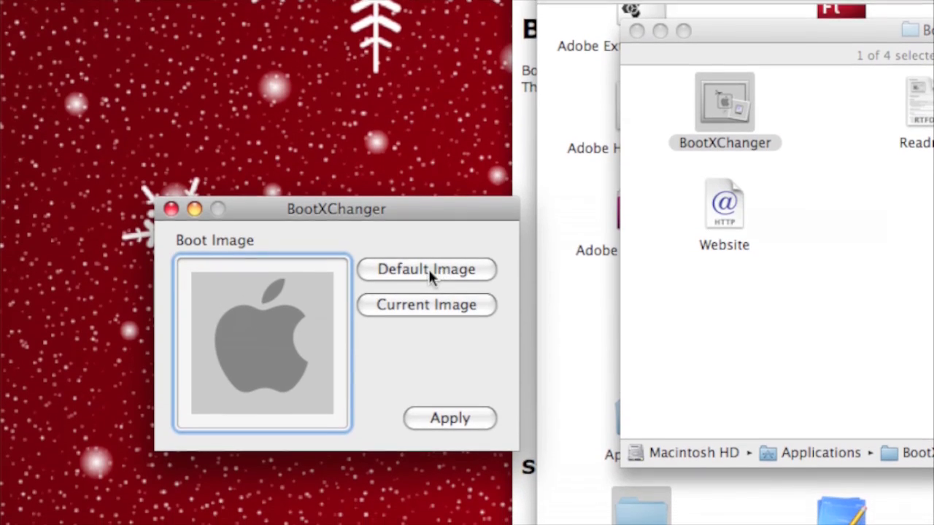
Use Default Image to restore the grey Apple boot image in BootXChanger.
left_click(428, 289)
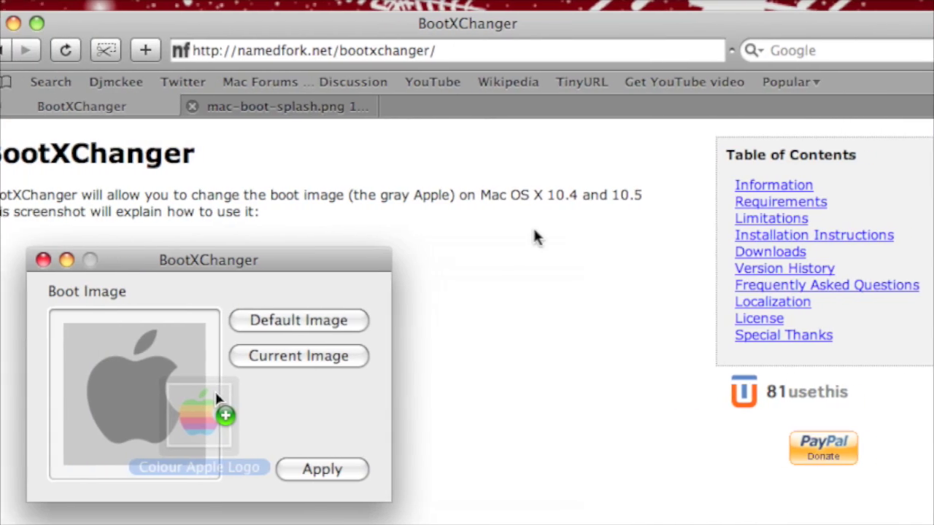
In a new Safari tab, search Google Images for 'happymac'.
key("super+t")
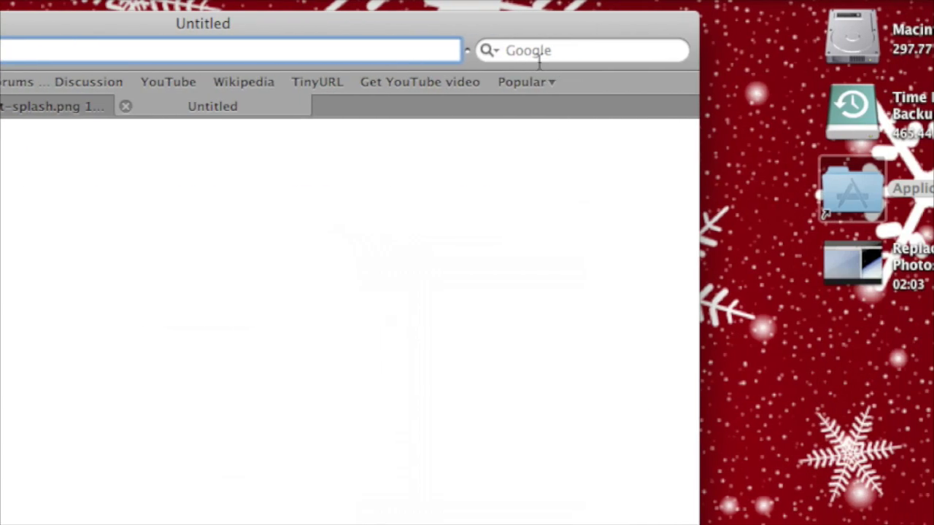
left_click(734, 55)
type("happymac")
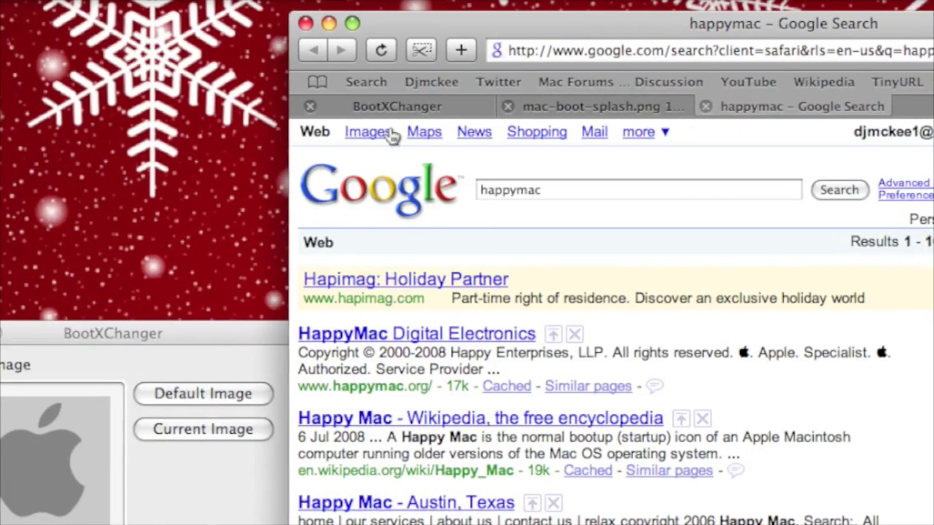
left_click(447, 137)
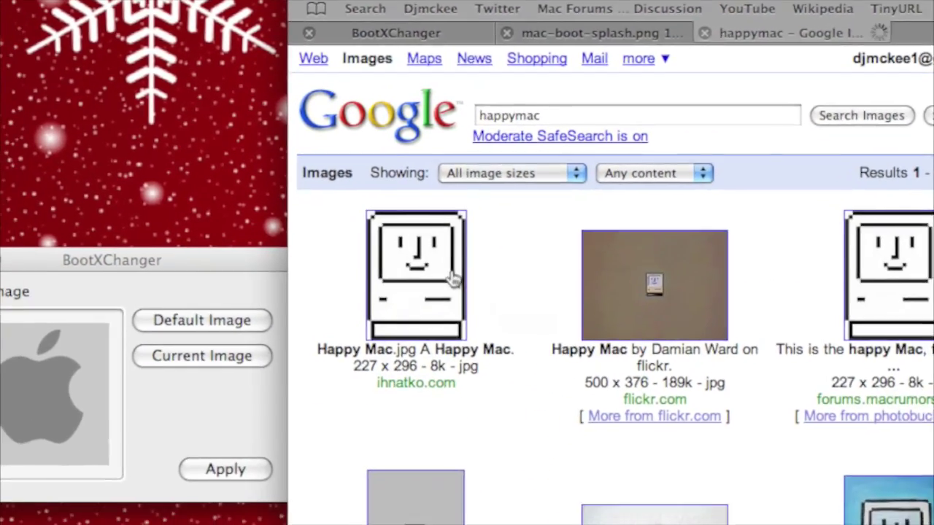
Open the first Happy Mac result and save happy-mac.jpg to the desktop.
left_click(452, 278)
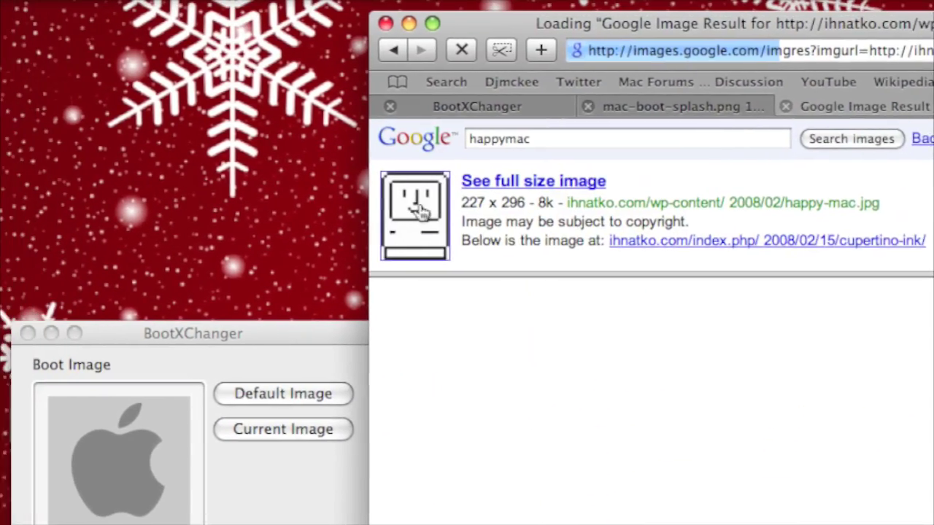
left_click(416, 203)
left_click_drag(489, 248, 715, 299)
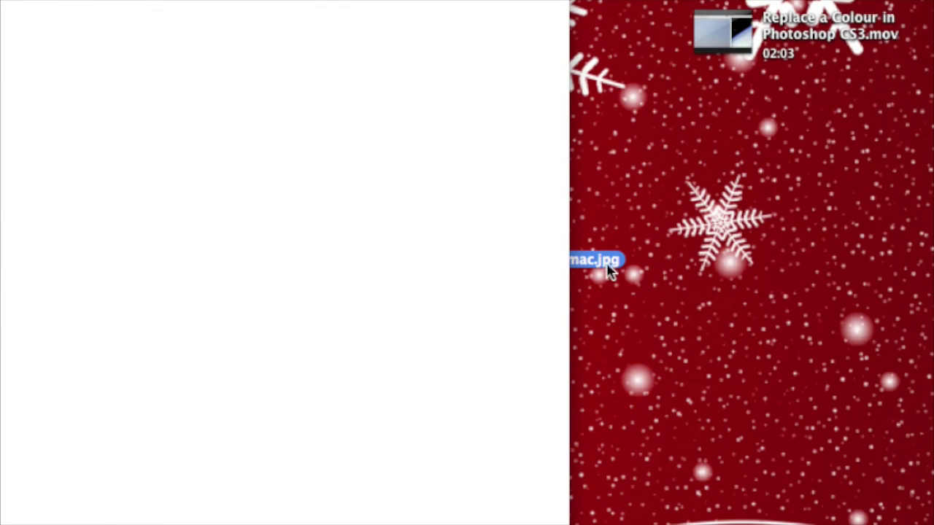
left_click_drag(609, 268, 288, 287)
Try happy-mac.jpg in the Boot Image well, then restore the current Apple image after the warning.
left_click(286, 287)
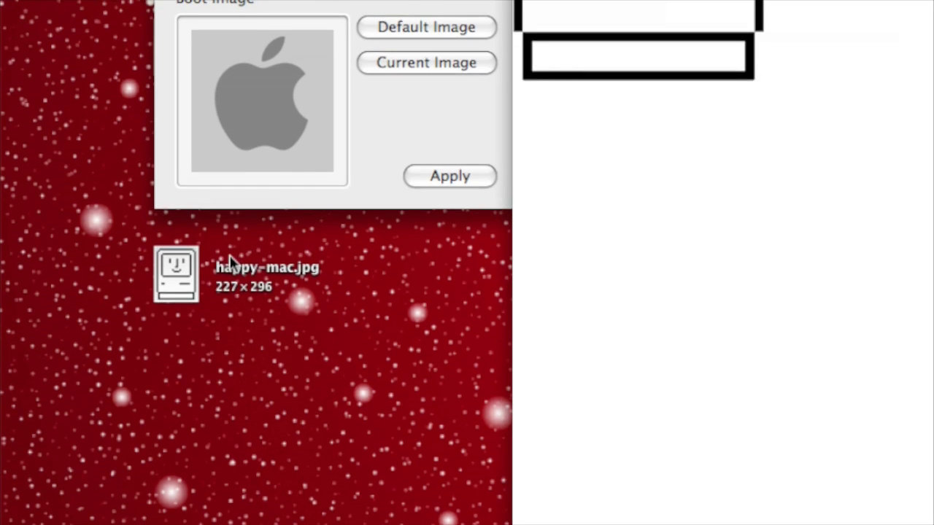
left_click(222, 266)
left_click_drag(223, 270, 242, 150)
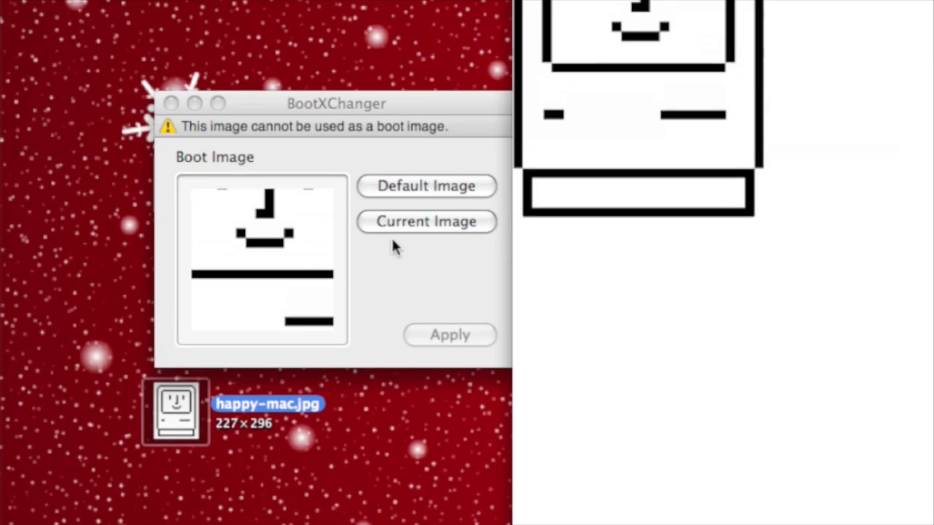
left_click(391, 231)
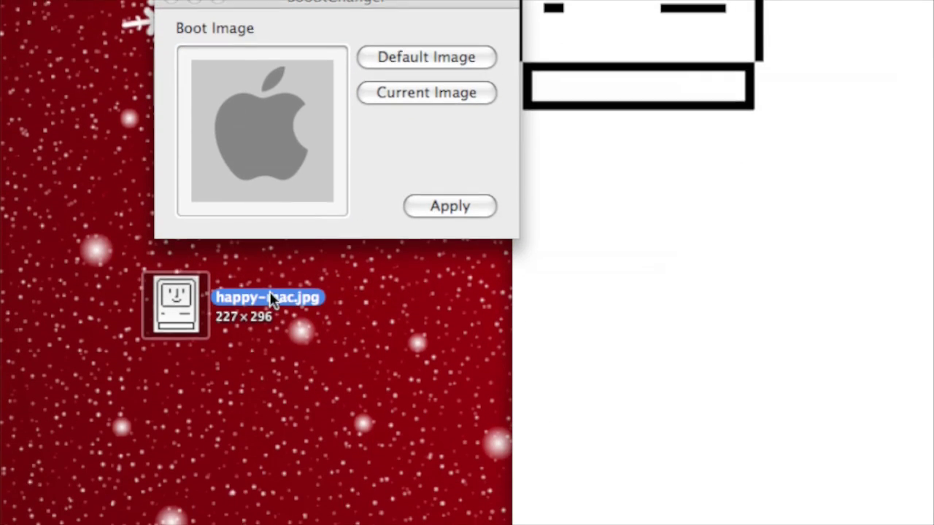
Go back to the BootXChanger web page in Safari.
left_click_drag(270, 298, 416, 341)
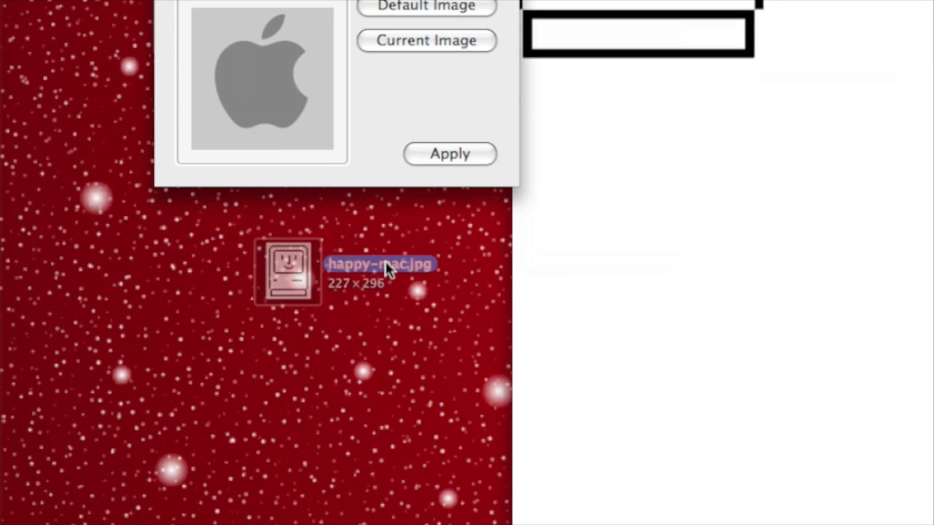
left_click(327, 218)
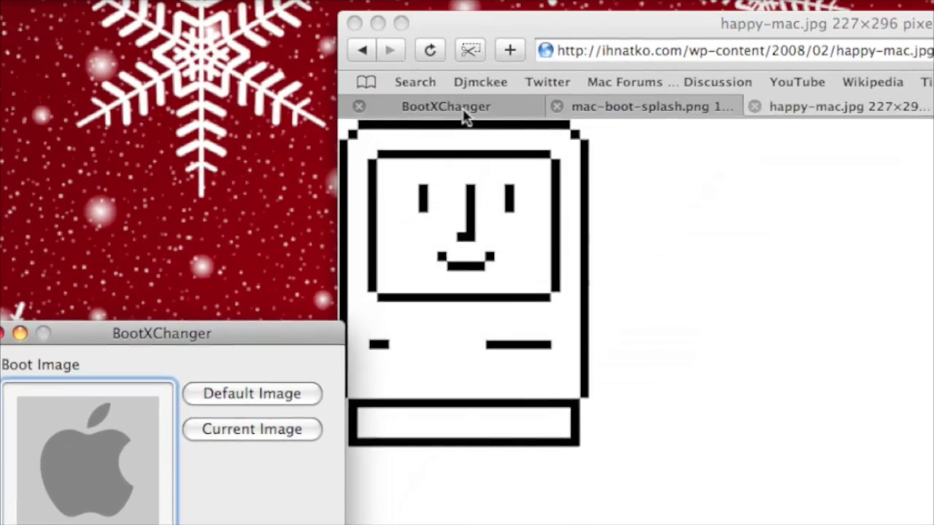
left_click(474, 5)
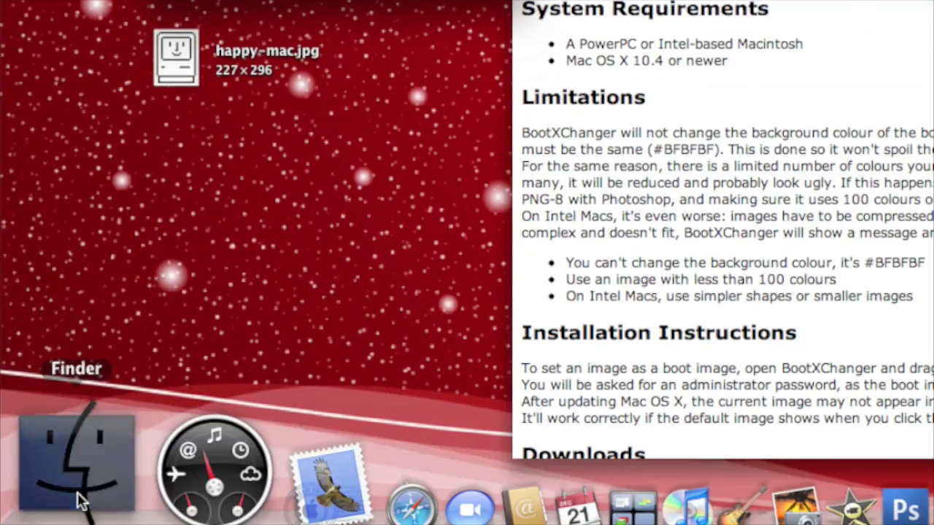
Browse the samples, including Colour Apple Logo, Happy Mac, Picasso Mac, Radioactive, Star and Tick Mark.
left_click(80, 502)
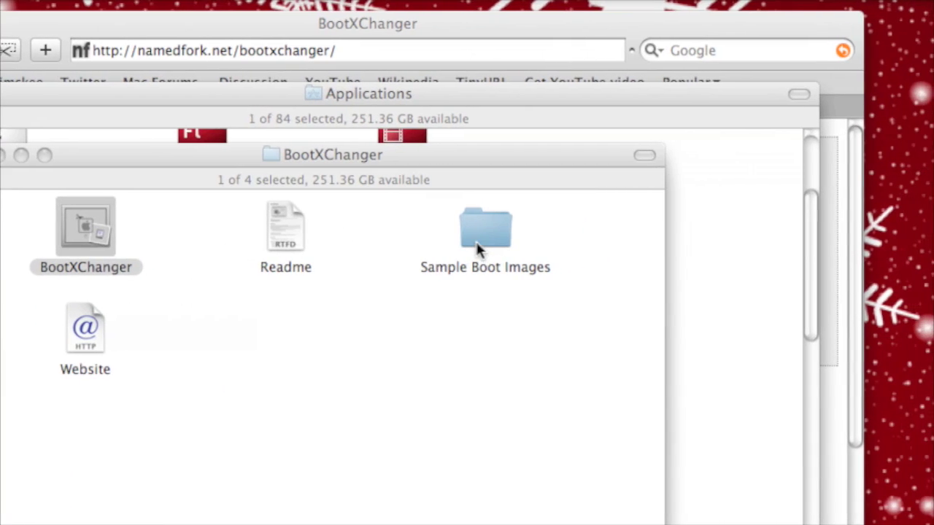
double_click(467, 239)
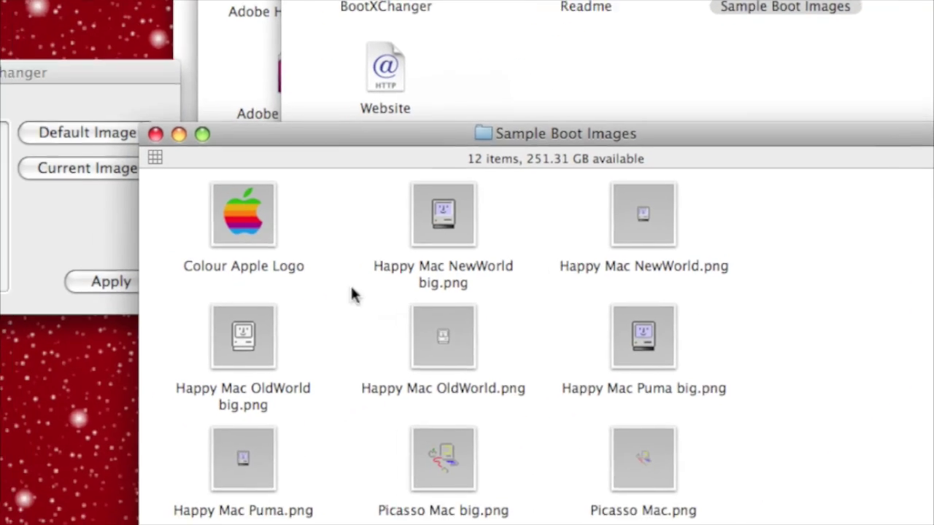
left_click(104, 308)
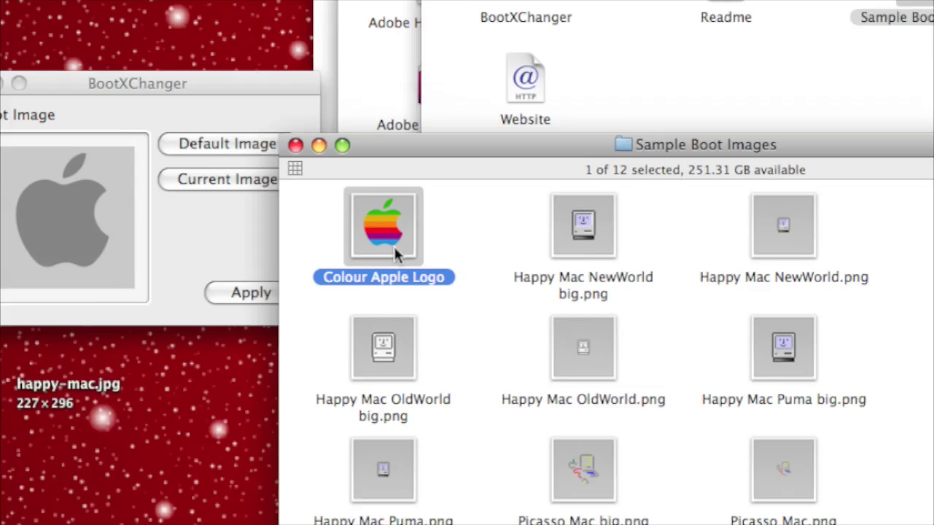
left_click(135, 430)
left_click(621, 204)
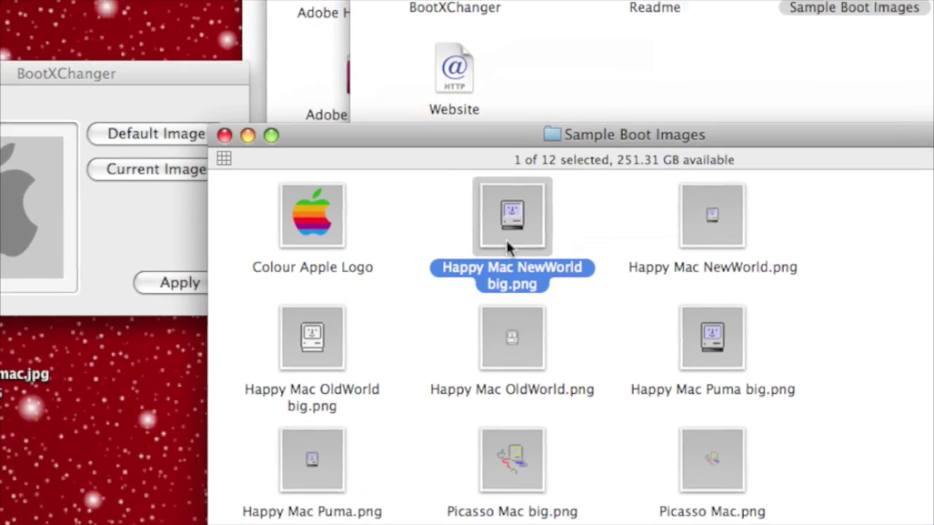
scroll(619, 332, "down", 3)
left_click(467, 347)
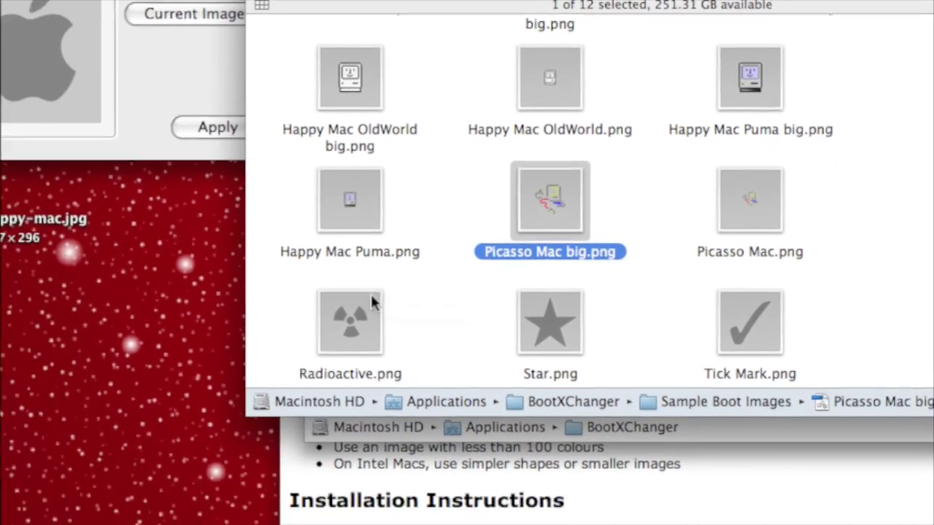
left_click(279, 369)
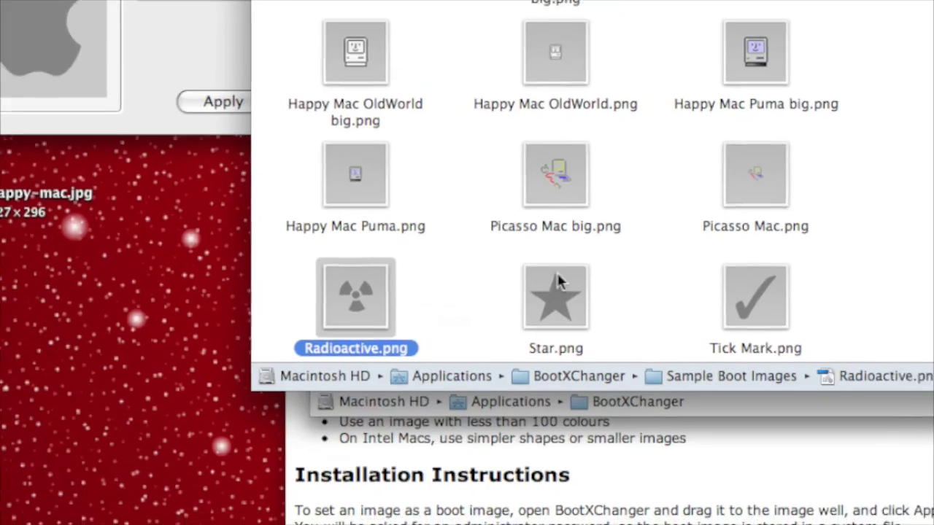
left_click(478, 369)
left_click(670, 339)
scroll(515, 254, "up", 3)
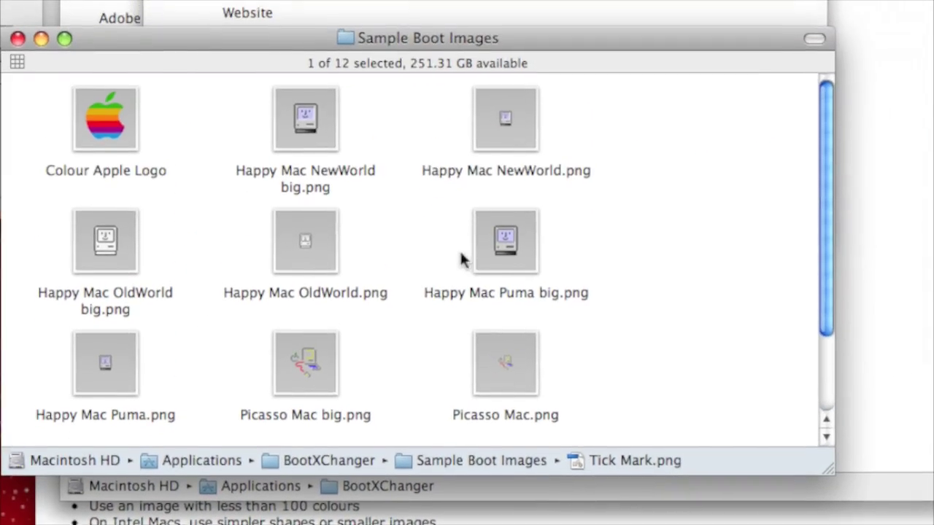
left_click(457, 248)
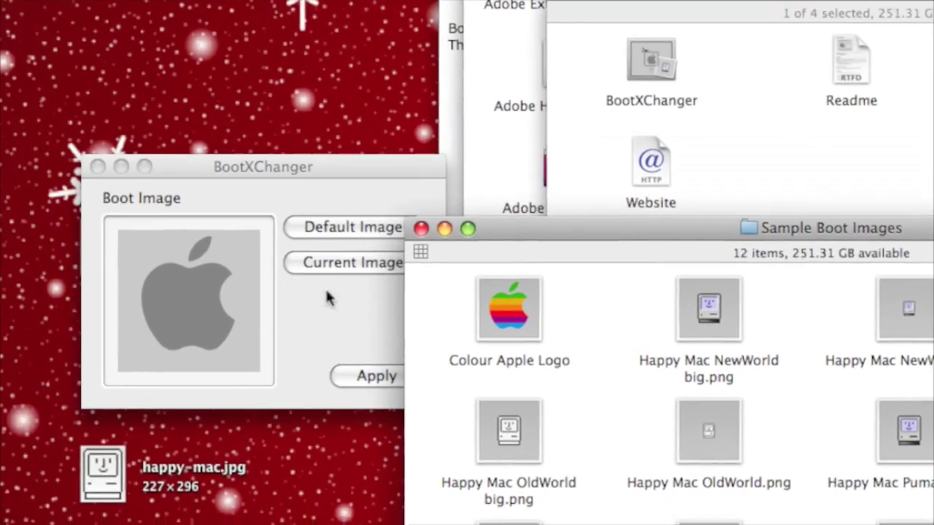
Apply the grey Apple boot image in BootXChanger and dismiss the administrator password prompt.
left_click(77, 237)
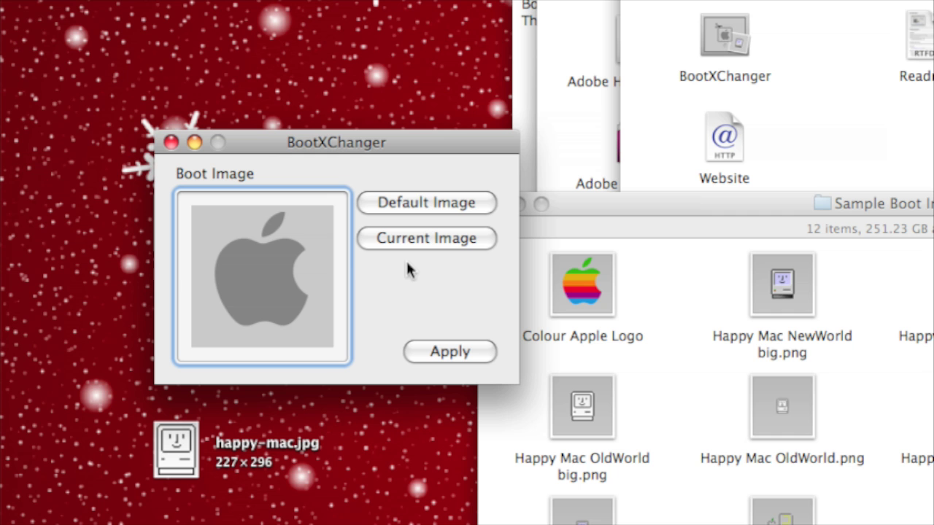
left_click(450, 352)
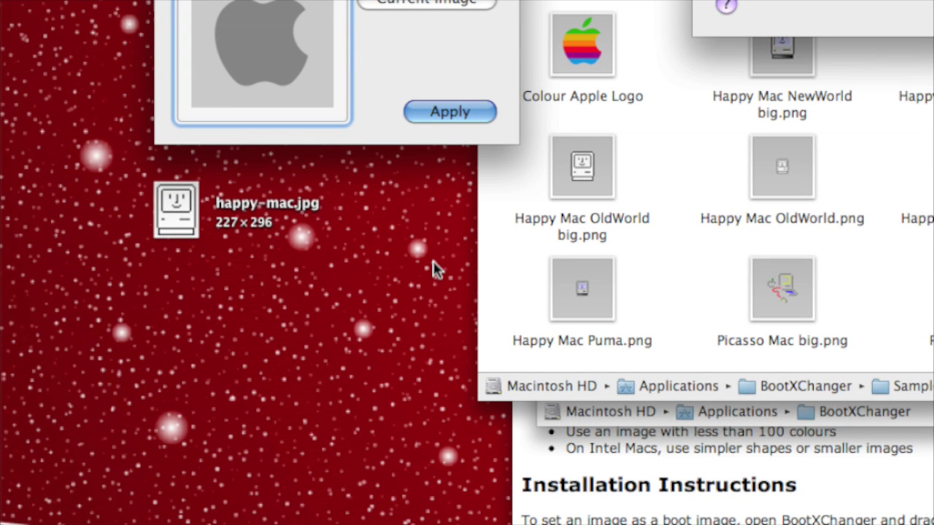
key("Return")
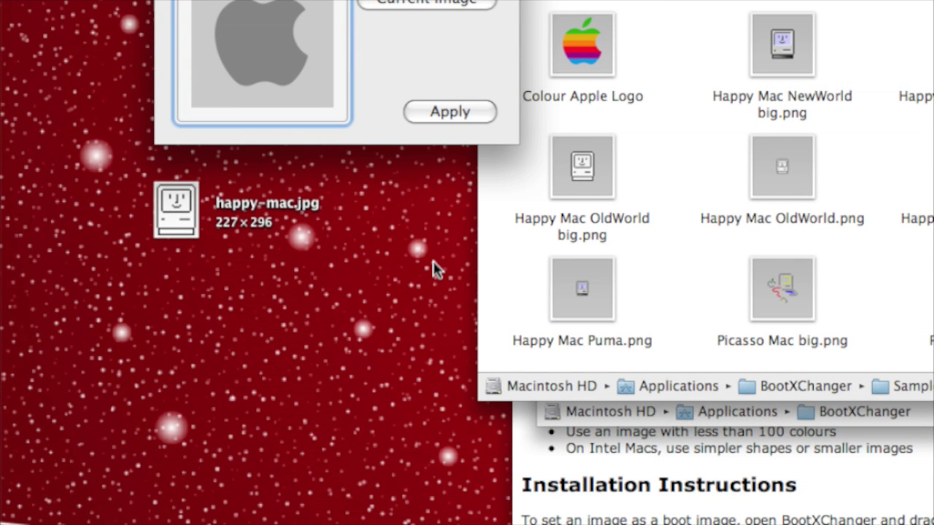